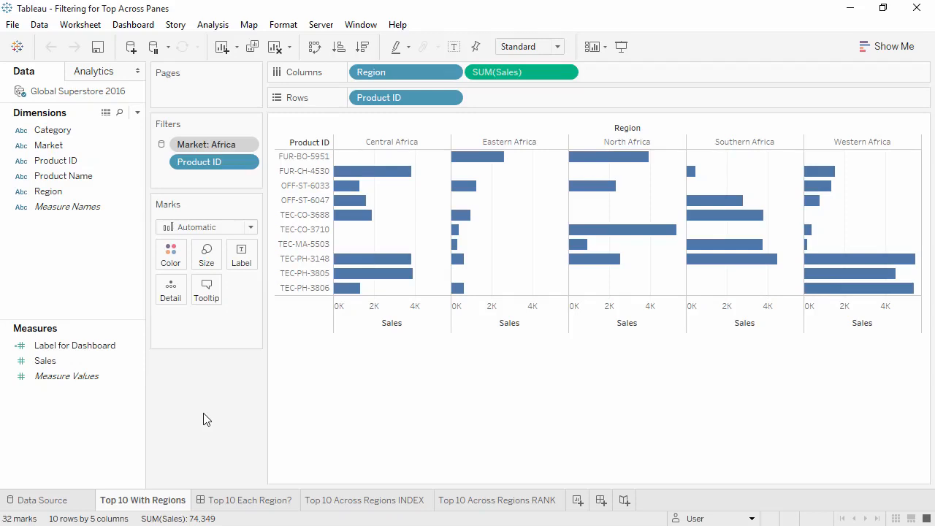
Review the Top condition settings of the Product ID filter, leaving them as they are.
right_click(216, 168)
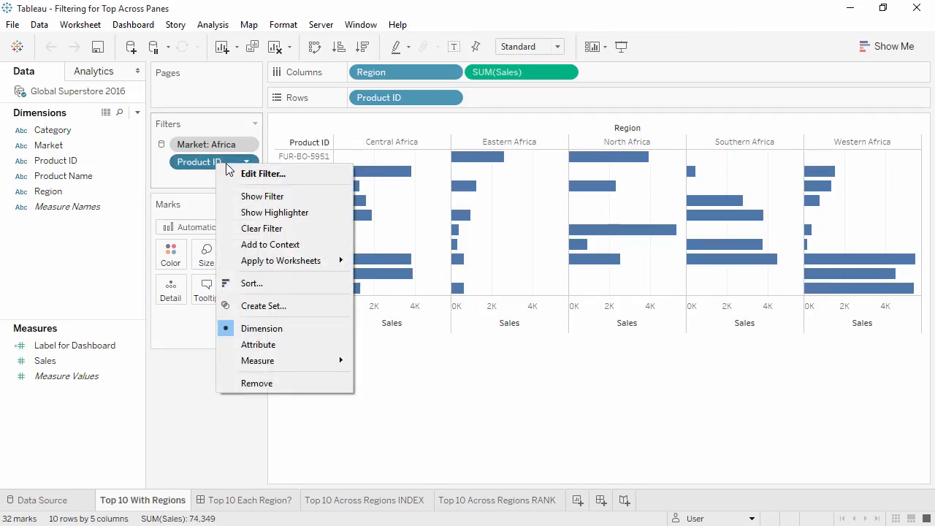
left_click(247, 173)
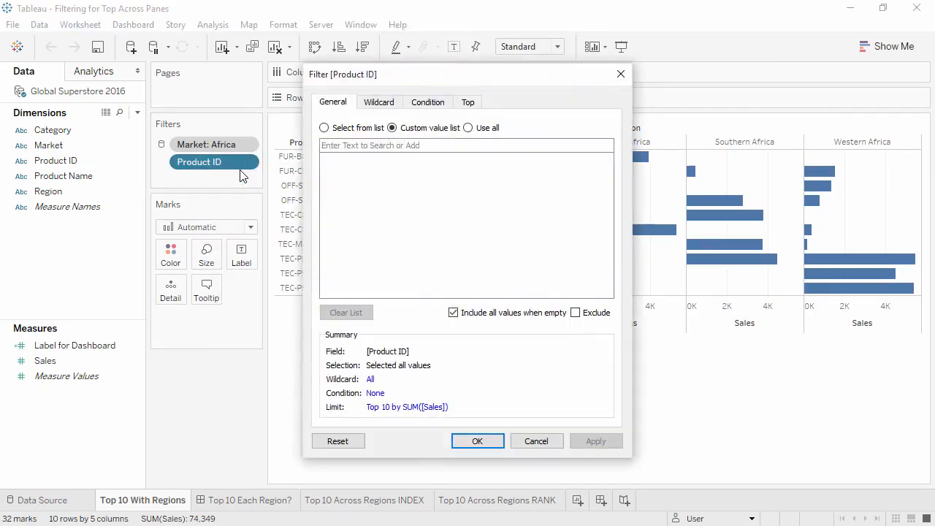
left_click(467, 102)
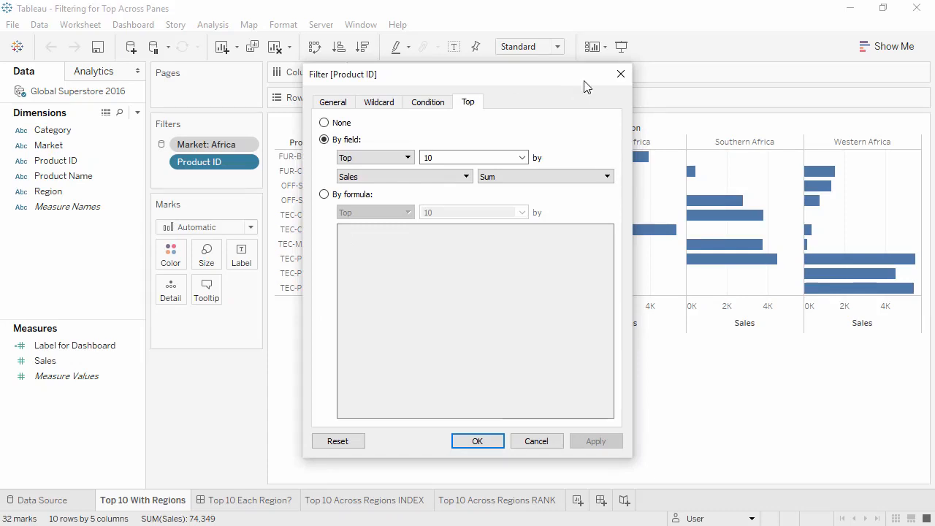
left_click(621, 74)
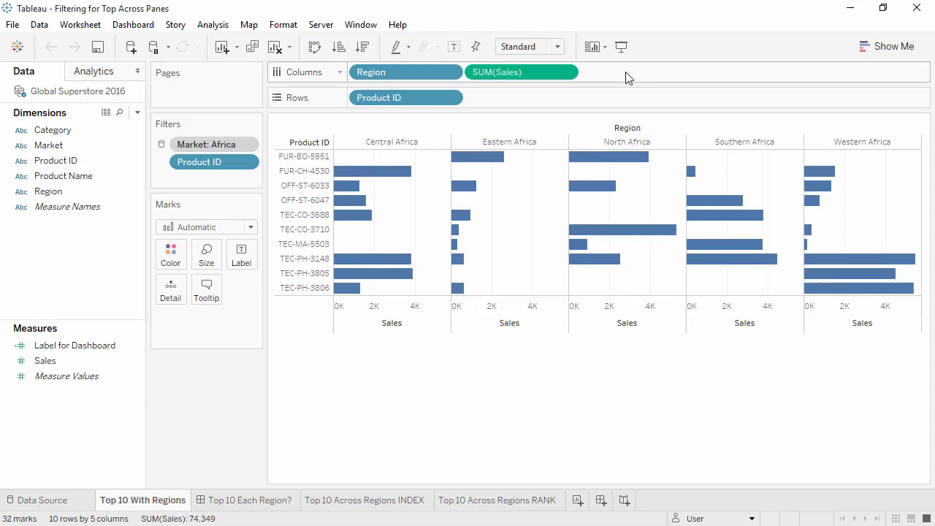
Add a Region filter to the Top 10 With Regions sheet that keeps only Eastern Africa.
left_click_drag(138, 191, 187, 179)
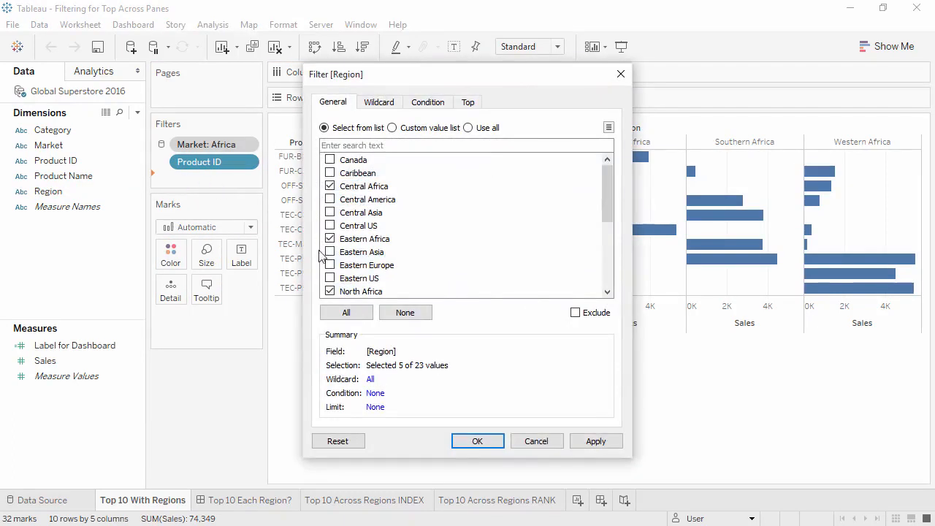
left_click(405, 313)
left_click(330, 239)
left_click(471, 442)
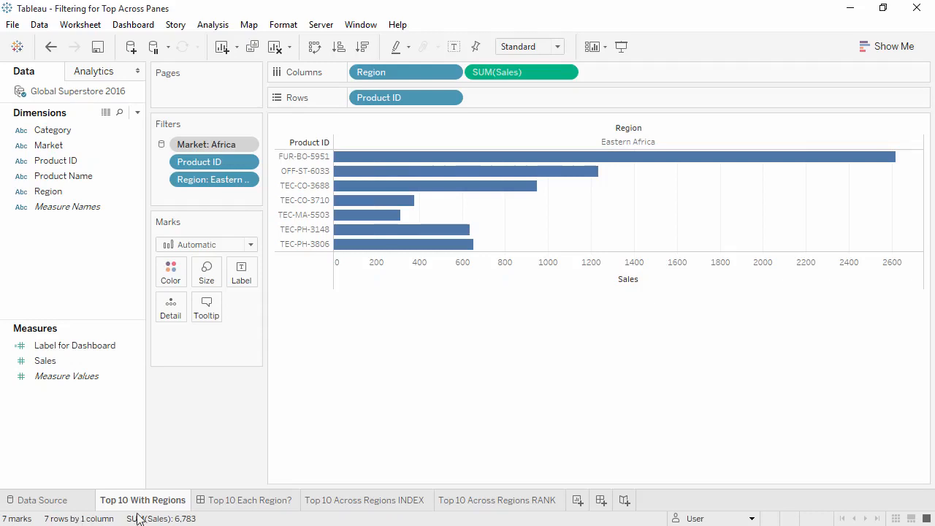
On the Top 10 Each Region? dashboard, filter the overall sales chart to the Eastern Africa region.
left_click(245, 511)
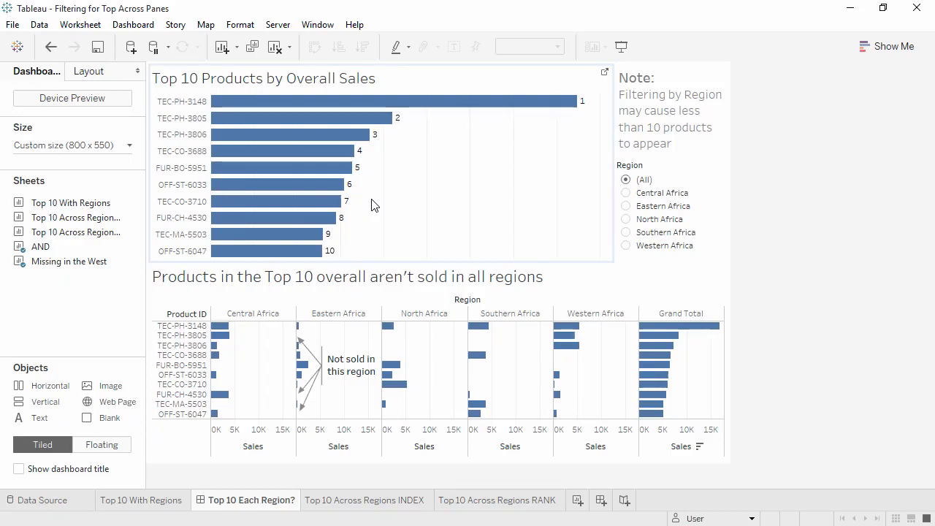
left_click(626, 207)
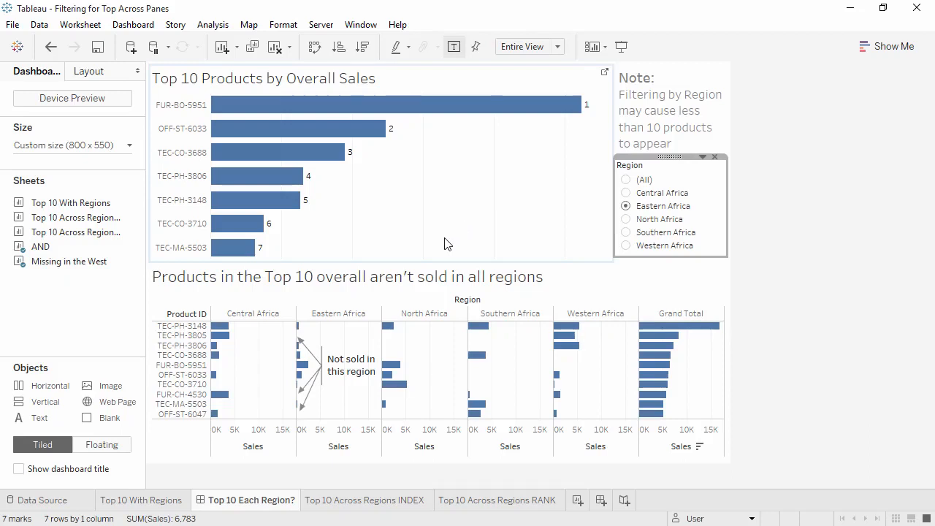
Make the Region filter on the Top 10 With Regions sheet a context filter.
left_click(162, 501)
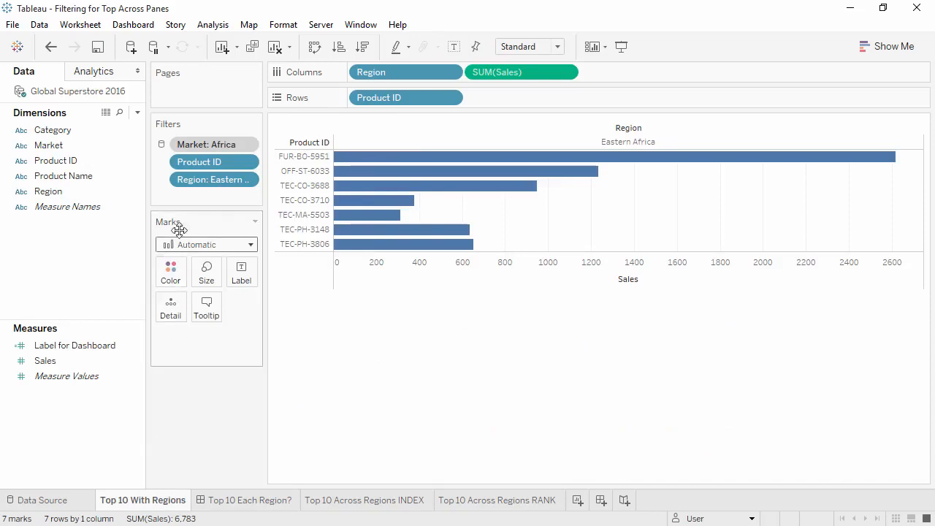
right_click(193, 181)
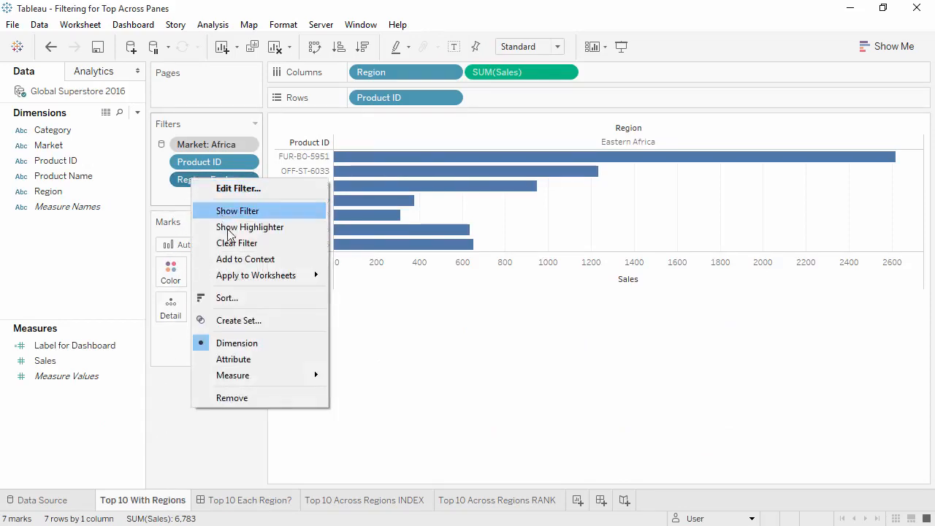
left_click(237, 259)
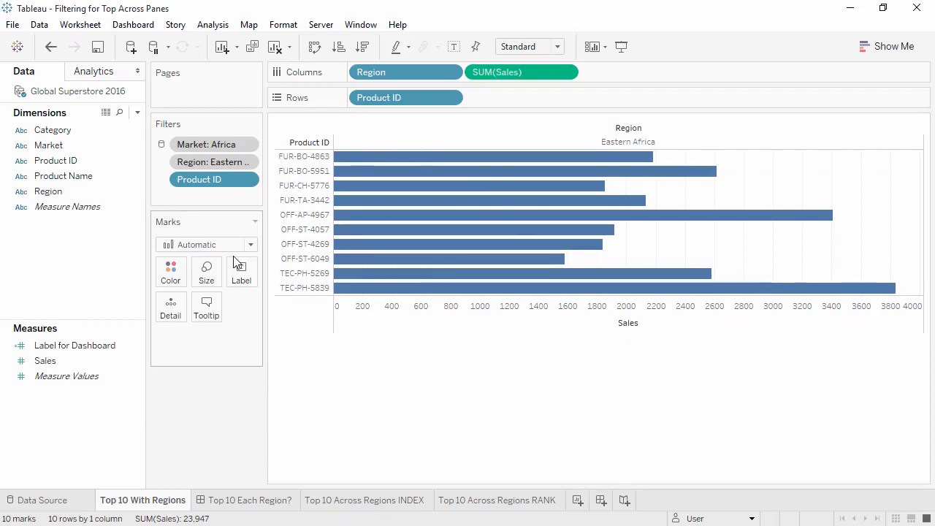
On the Top 10 Across Regions INDEX sheet, create a calculated field named Index with the formula INDEX().
left_click(358, 500)
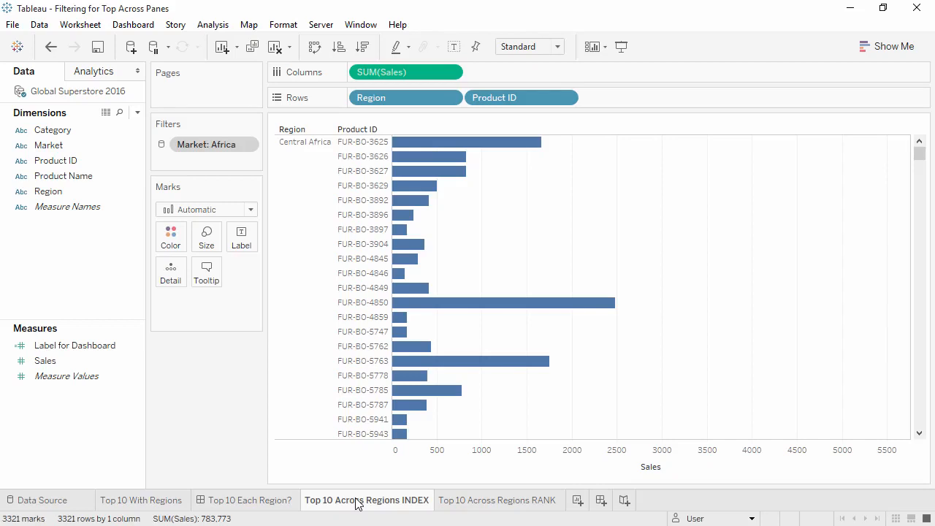
right_click(62, 453)
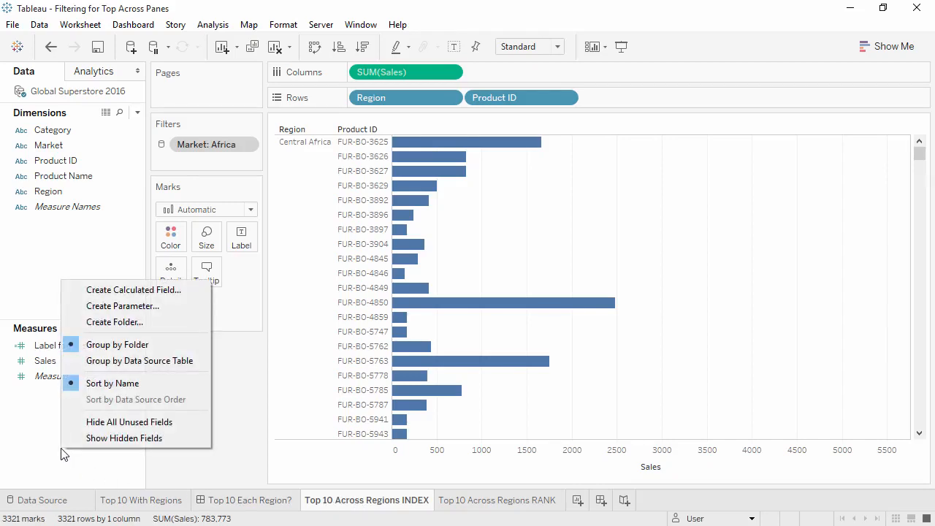
left_click(135, 293)
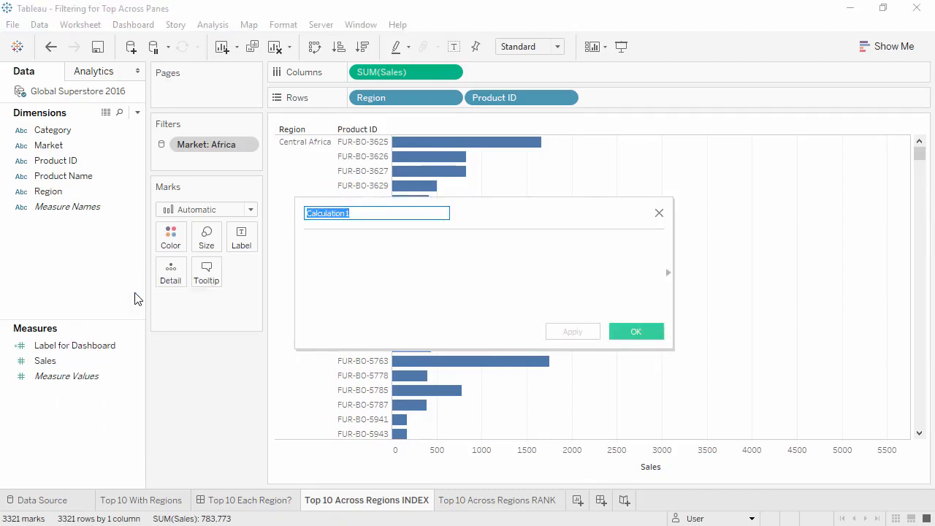
type("Index")
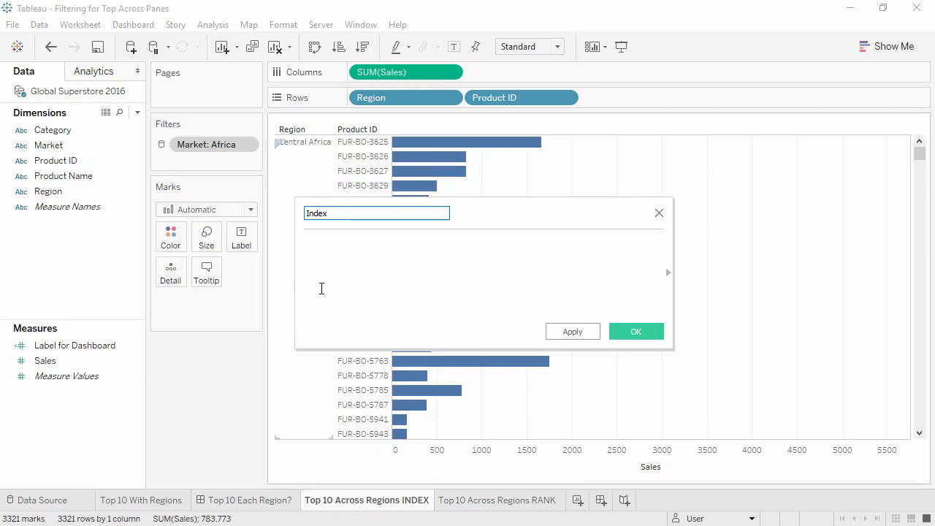
left_click(325, 288)
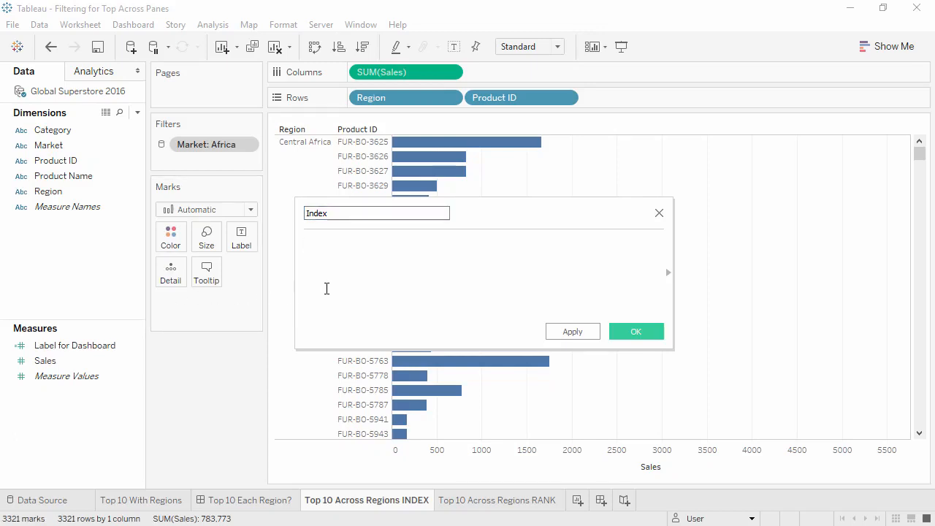
type("INDEX()")
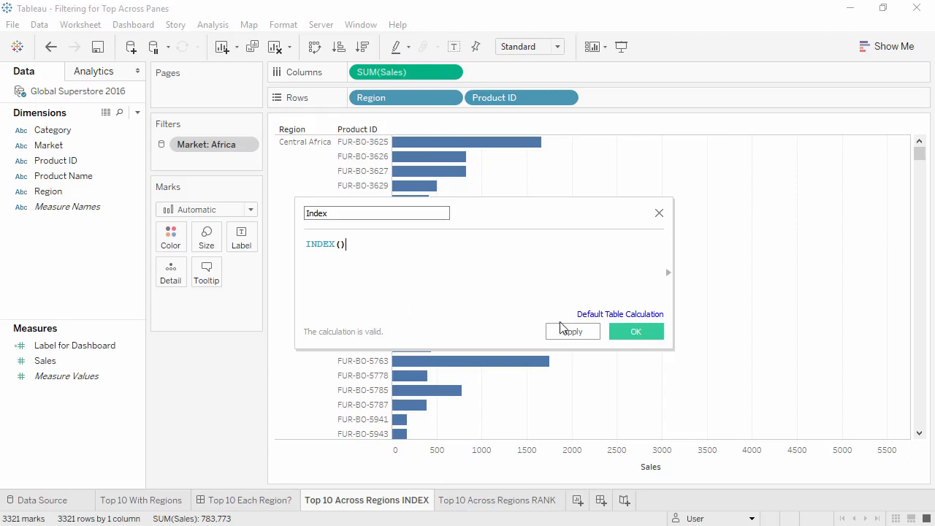
left_click(635, 331)
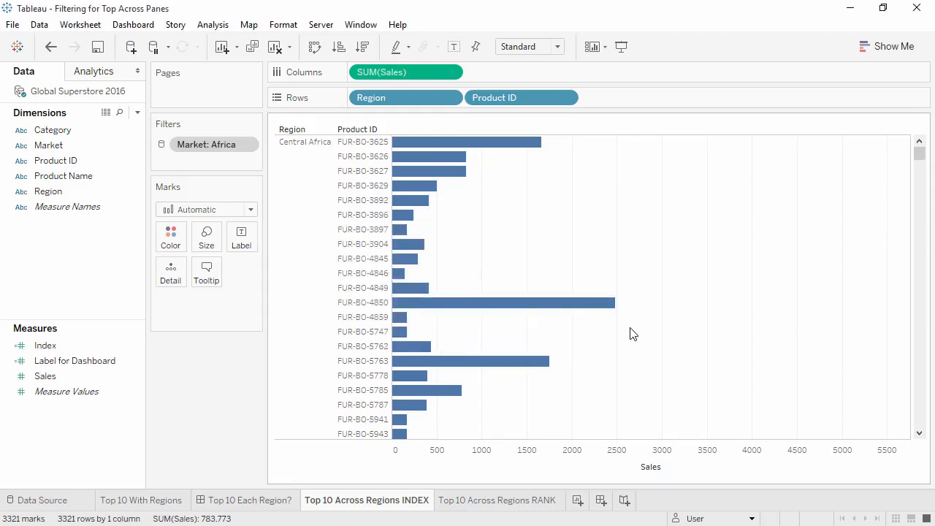
Convert the Index field to discrete and place it on Rows between Region and Product ID.
right_click(95, 352)
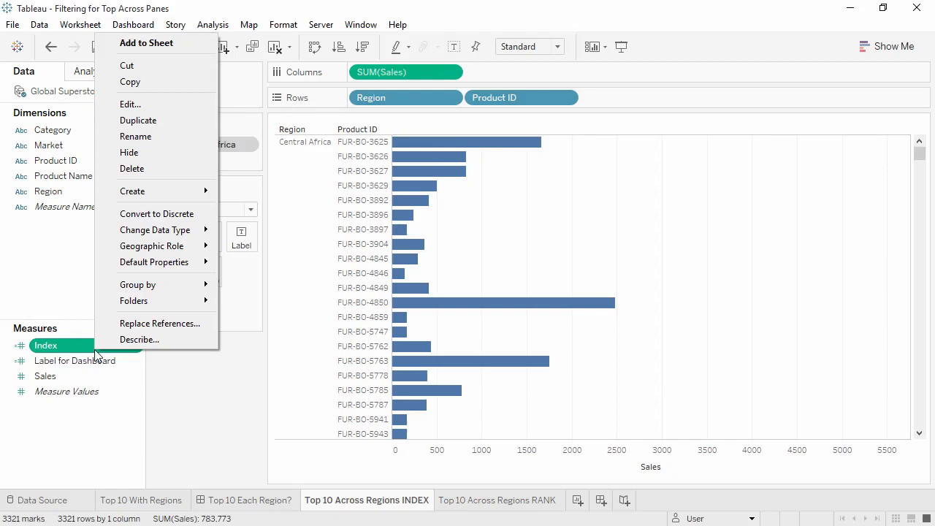
left_click(157, 215)
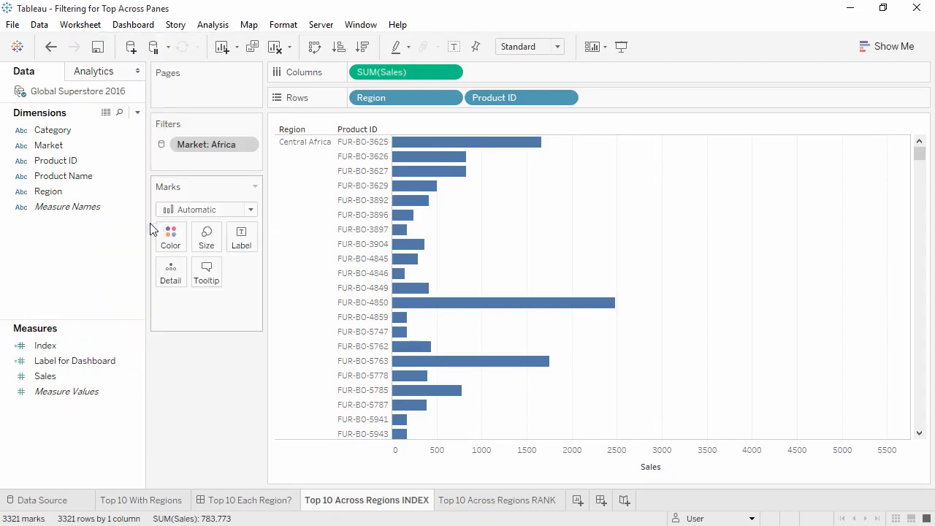
left_click(57, 349)
left_click_drag(57, 349, 457, 102)
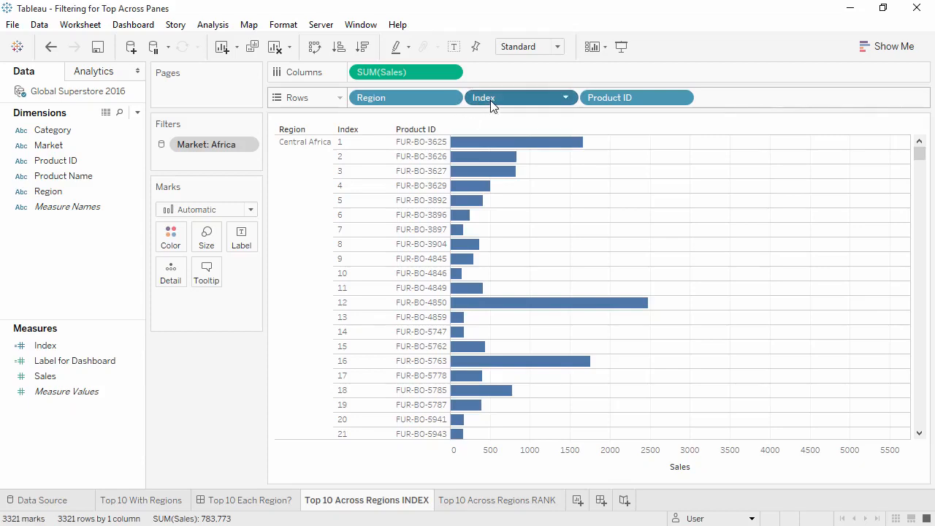
Compute the Index table calculation using specific dimensions Region and Product ID, at the Product ID level, restarting every Region.
right_click(490, 100)
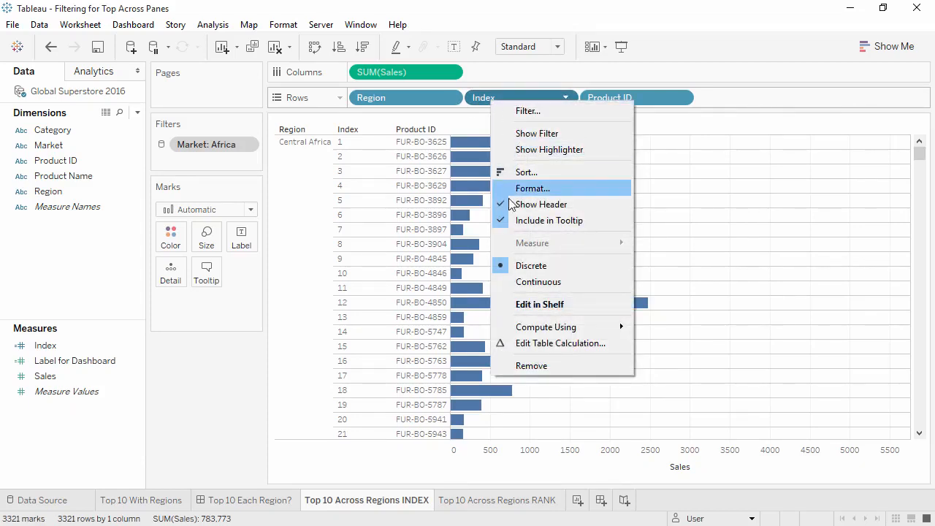
left_click(548, 342)
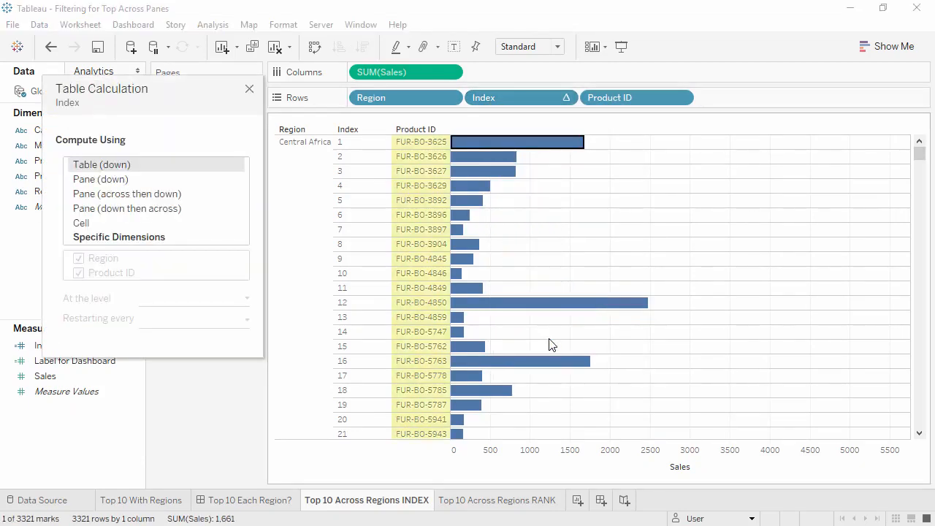
left_click(143, 239)
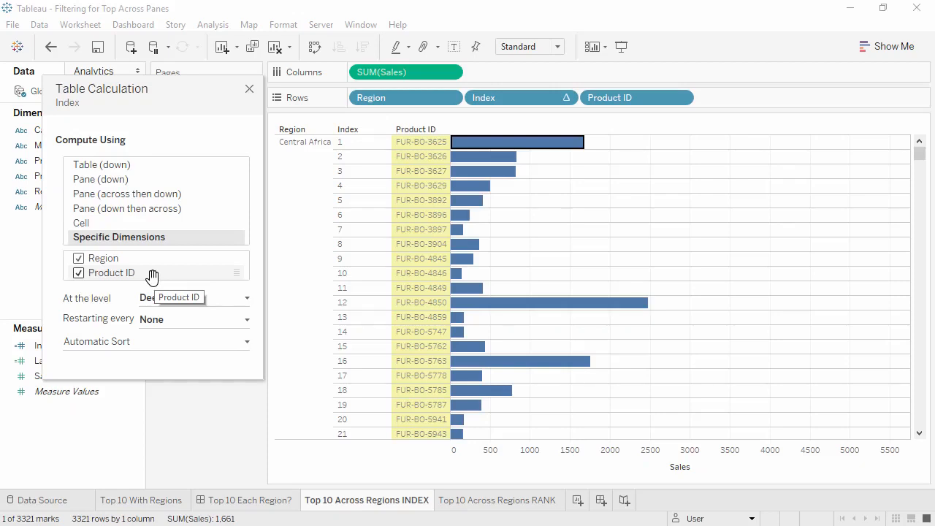
left_click(167, 301)
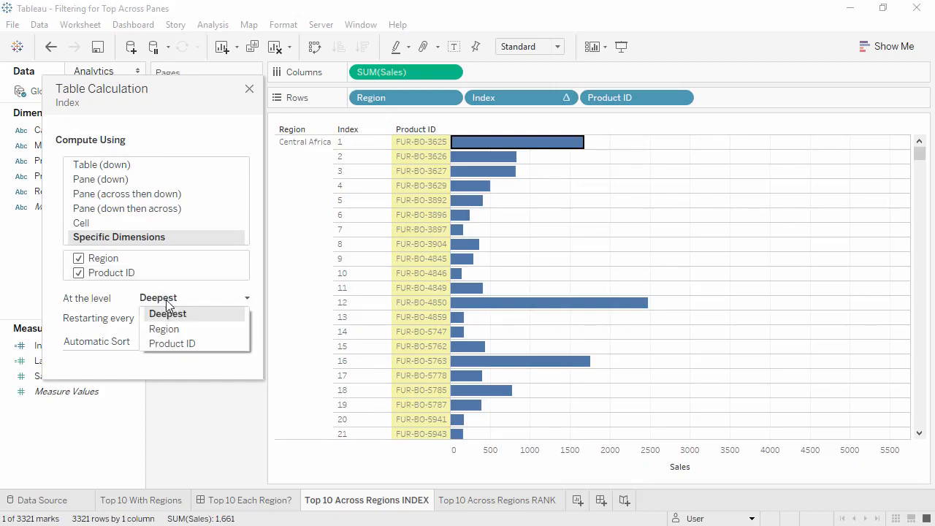
left_click(181, 344)
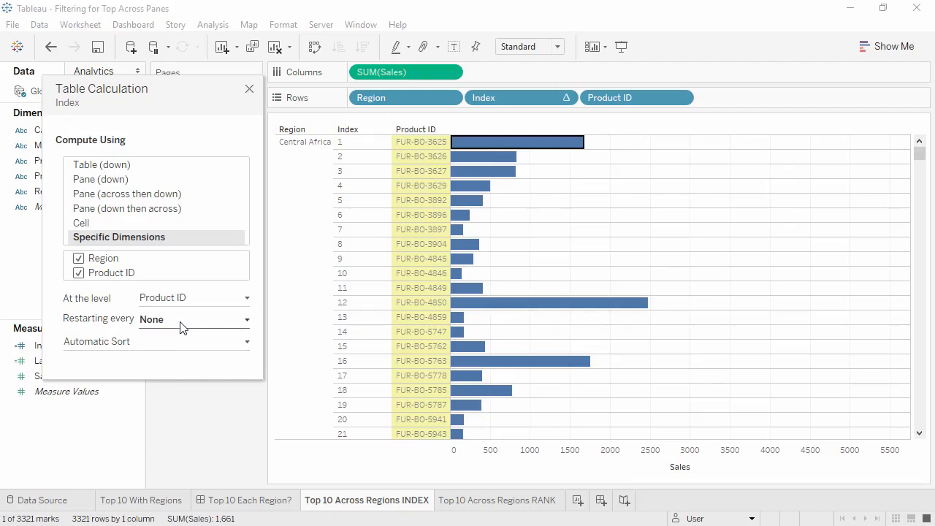
left_click(181, 324)
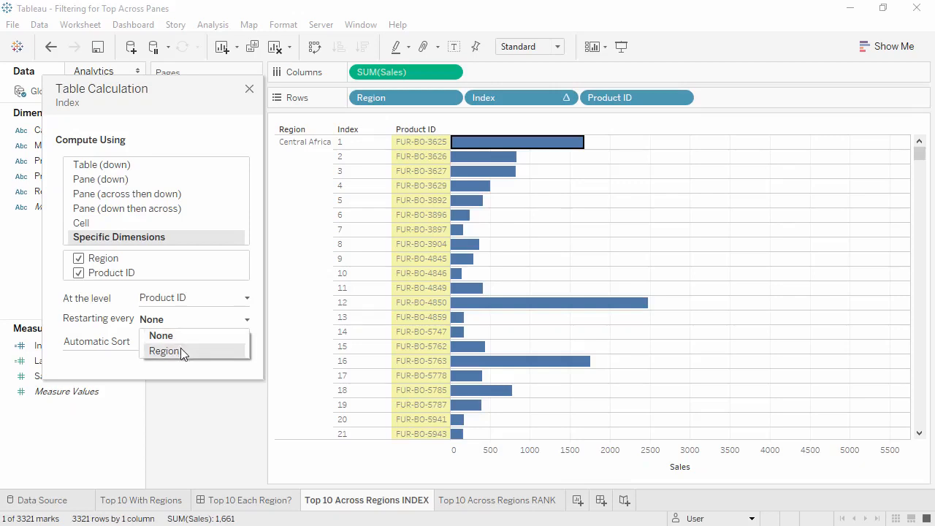
left_click(181, 351)
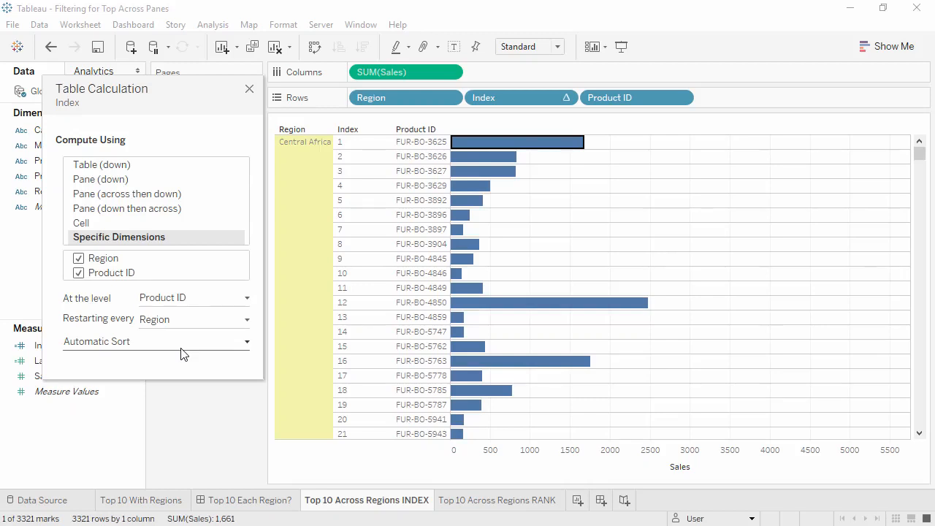
Give the Index table calculation a custom sort by sum of Sales in descending order, and close its settings.
left_click(183, 353)
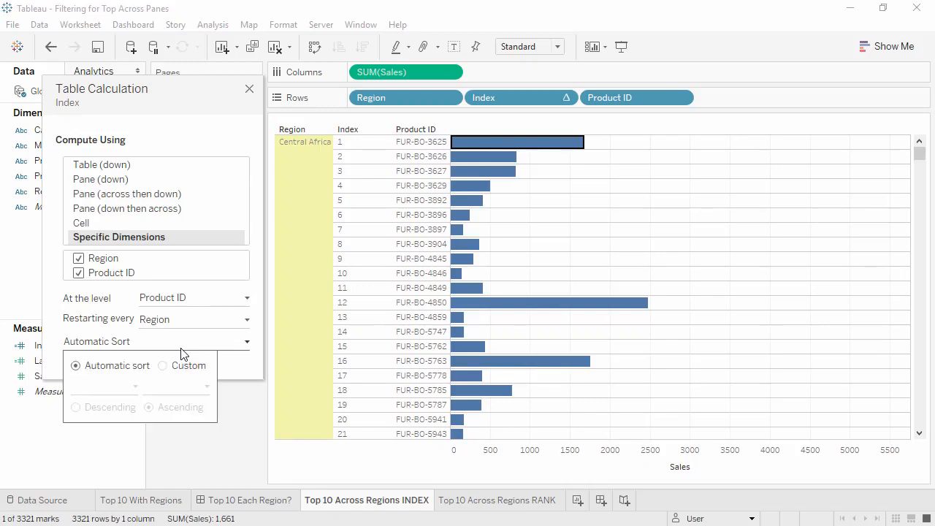
left_click(179, 368)
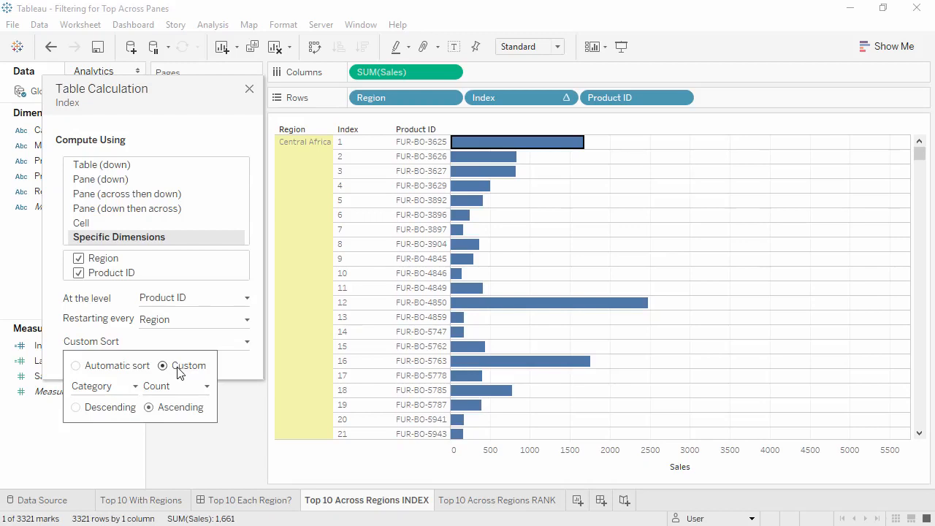
left_click(125, 409)
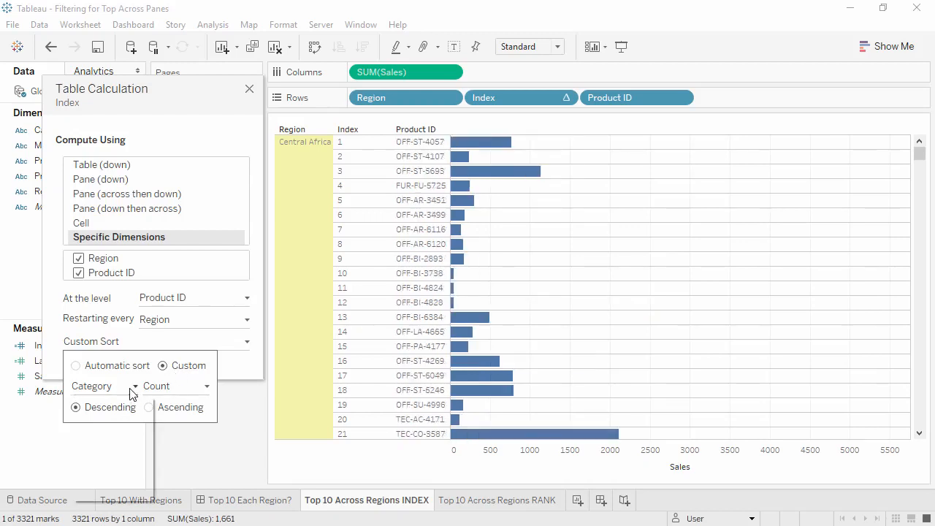
left_click(133, 387)
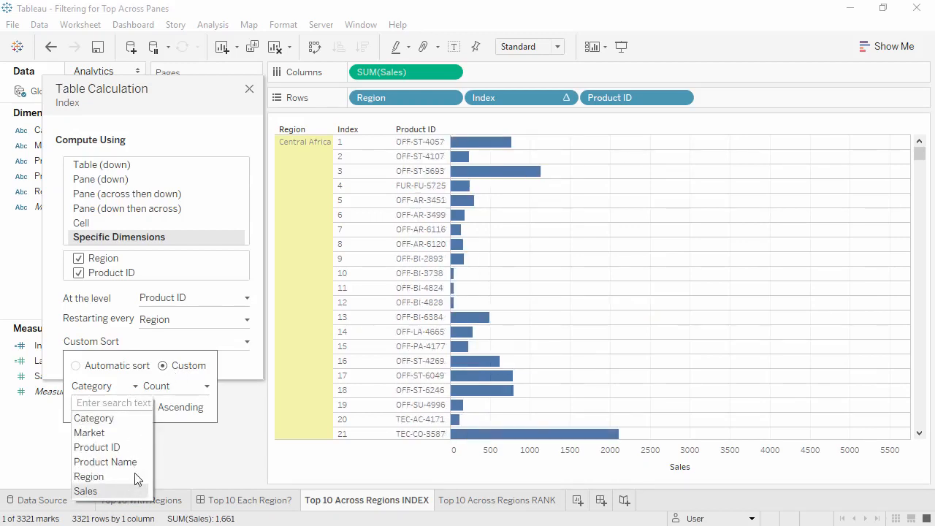
left_click(126, 491)
left_click(167, 388)
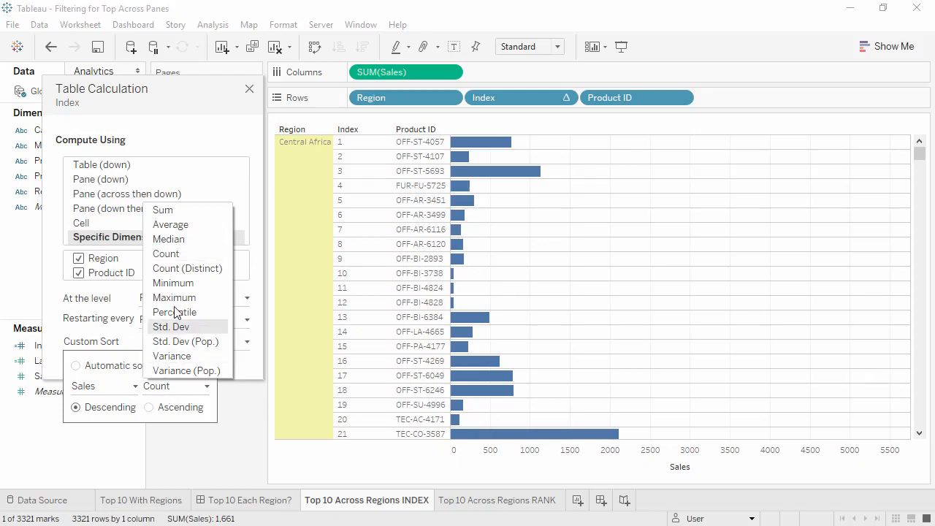
left_click(185, 211)
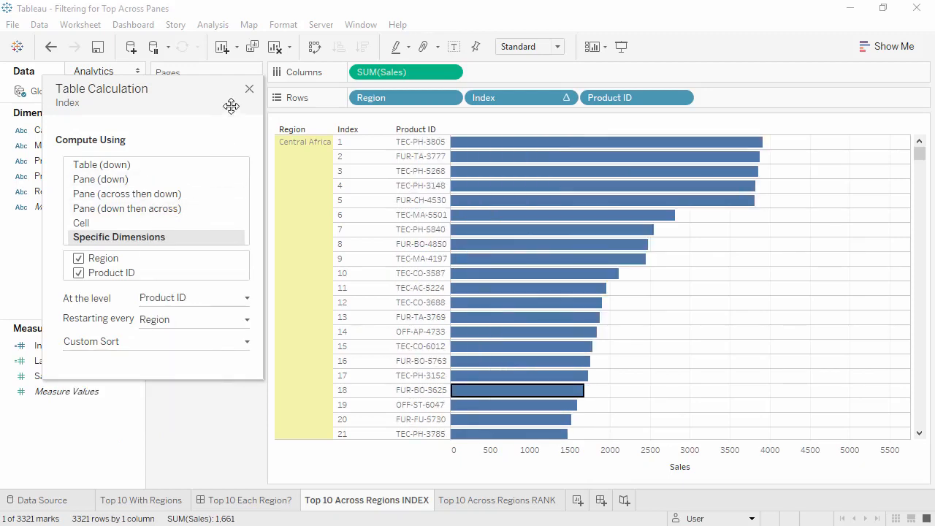
left_click(249, 88)
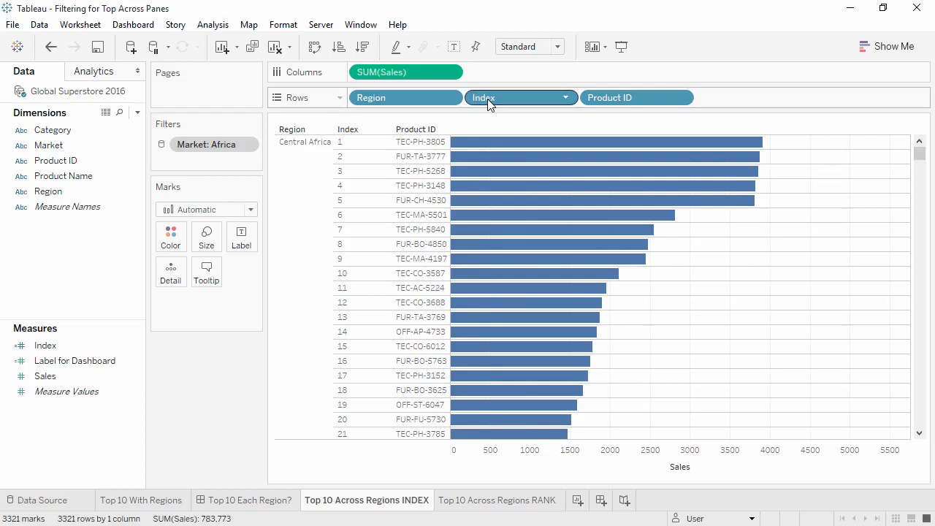
Filter the Top 10 Across Regions INDEX sheet by the Index field on Rows, keeping only values 1 to 10.
mouse_move(487, 98)
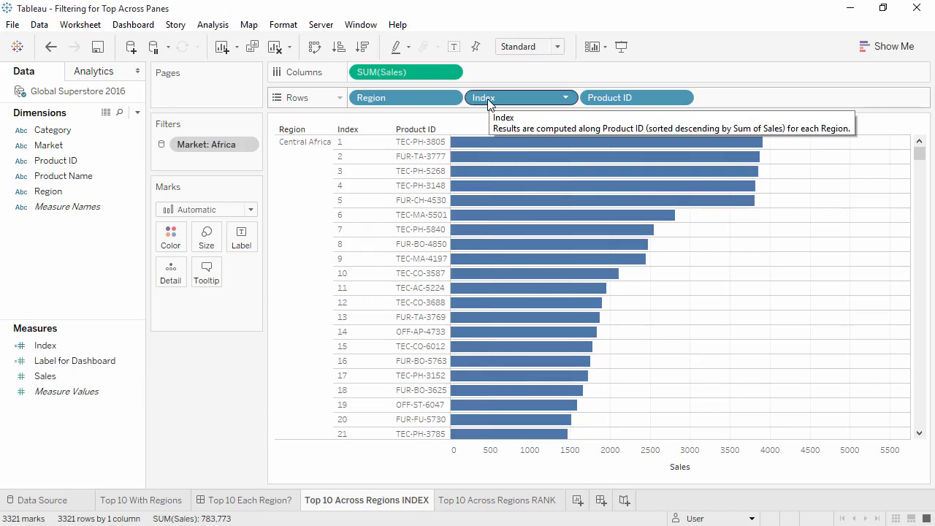
left_click_drag(488, 100, 237, 166)
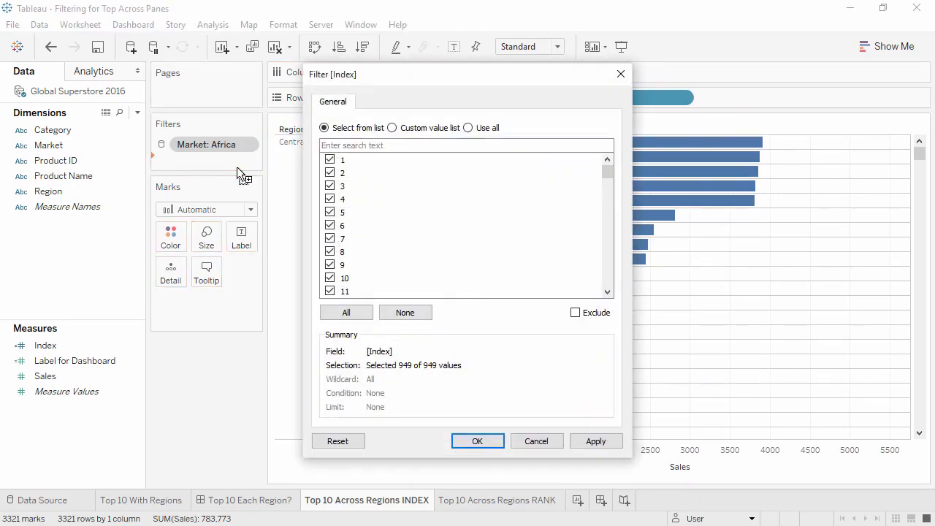
left_click(405, 312)
left_click(330, 277)
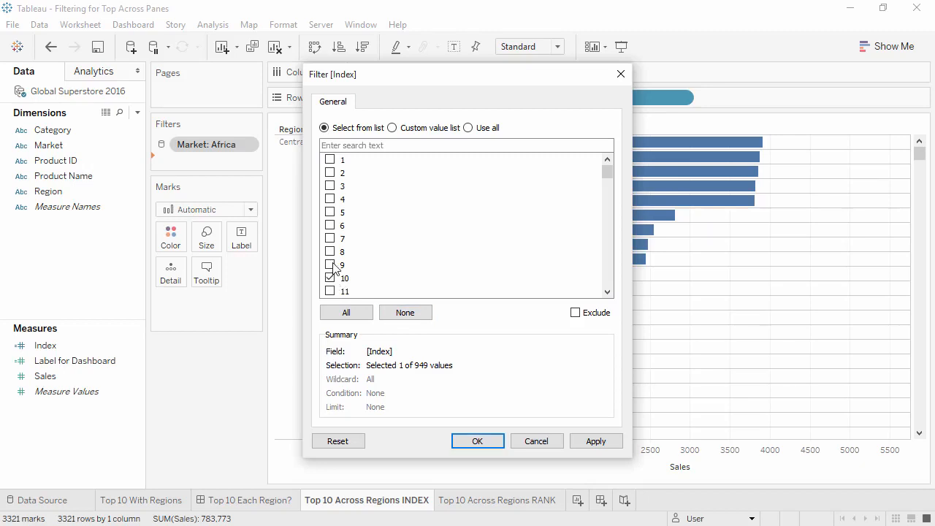
left_click(329, 264)
left_click(330, 252)
left_click(329, 238)
left_click(329, 225)
left_click(330, 211)
left_click(330, 199)
left_click(329, 185)
left_click(329, 173)
left_click(330, 159)
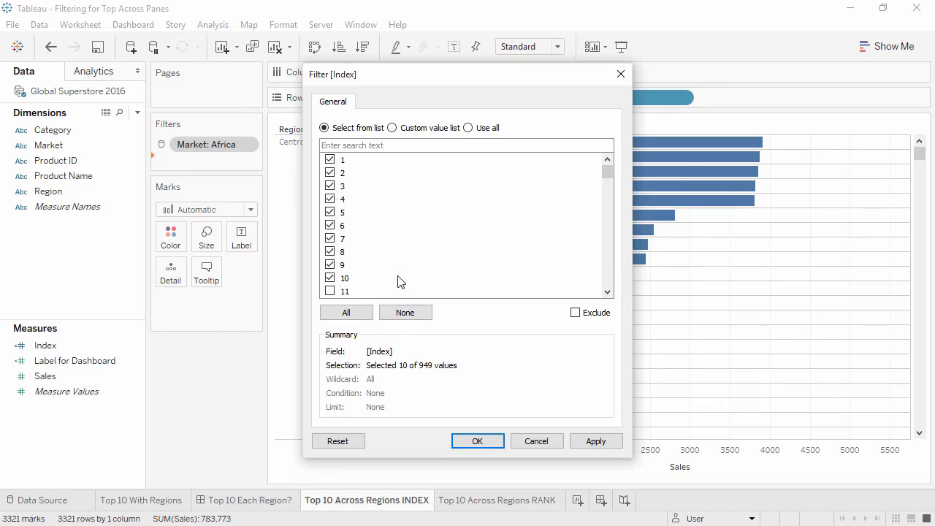
left_click(471, 442)
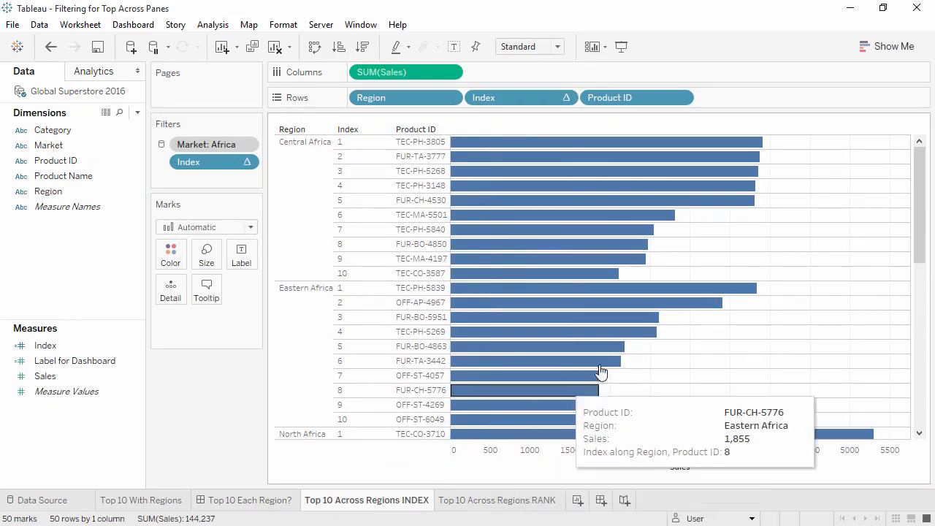
left_click_drag(921, 223, 929, 436)
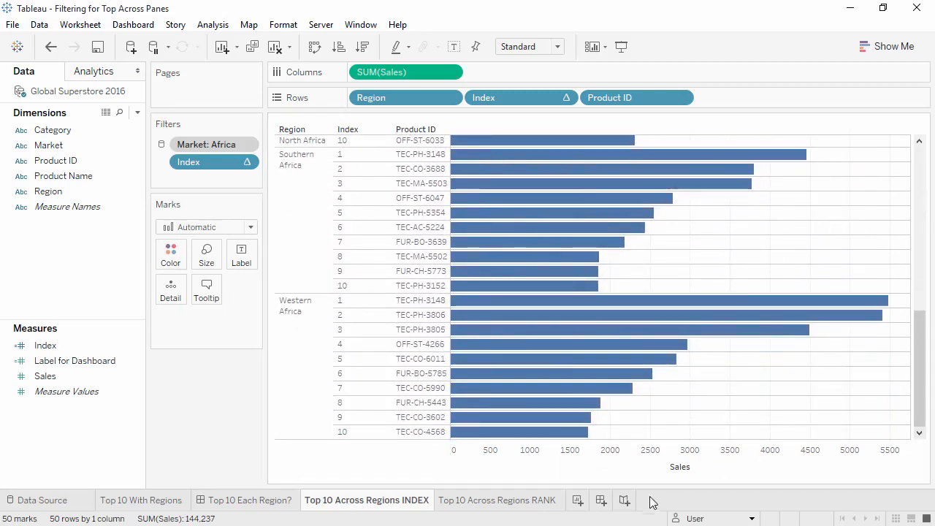
On the Top 10 Across Regions RANK sheet, create a calculated field named Rank with the formula RANK(SUM(Sales), 'desc').
left_click(505, 503)
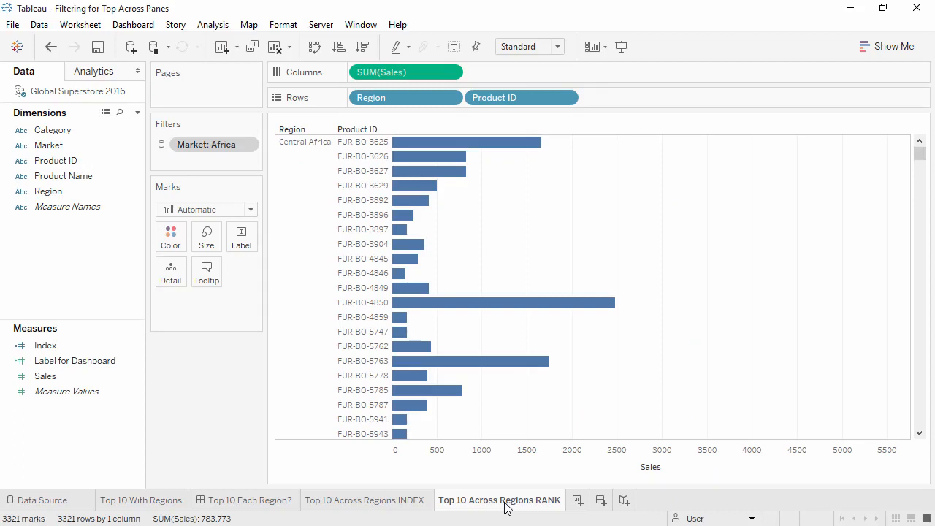
right_click(65, 456)
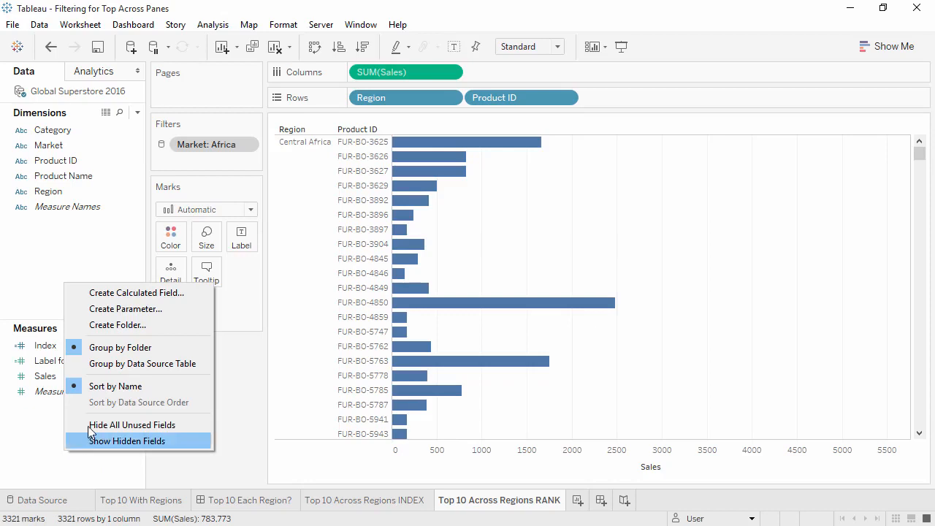
left_click(116, 293)
type("Rank")
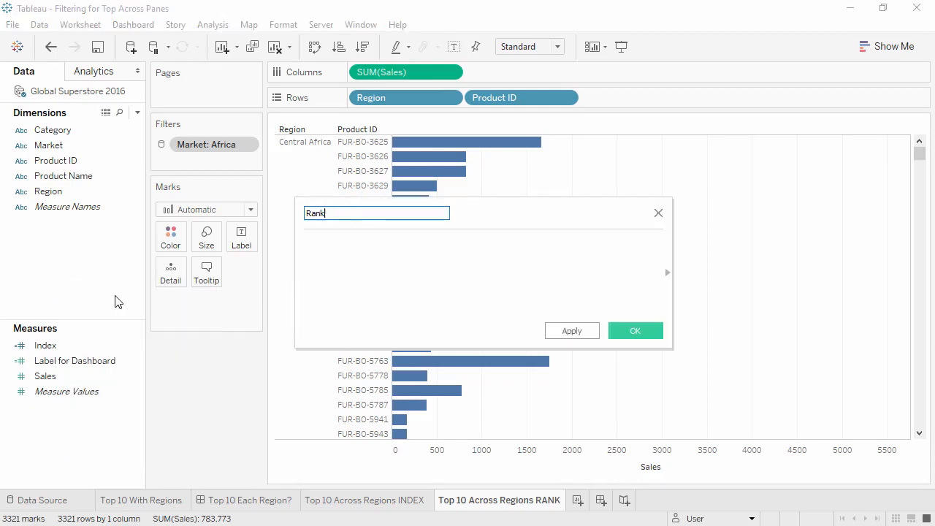
left_click(329, 296)
type("RANK(")
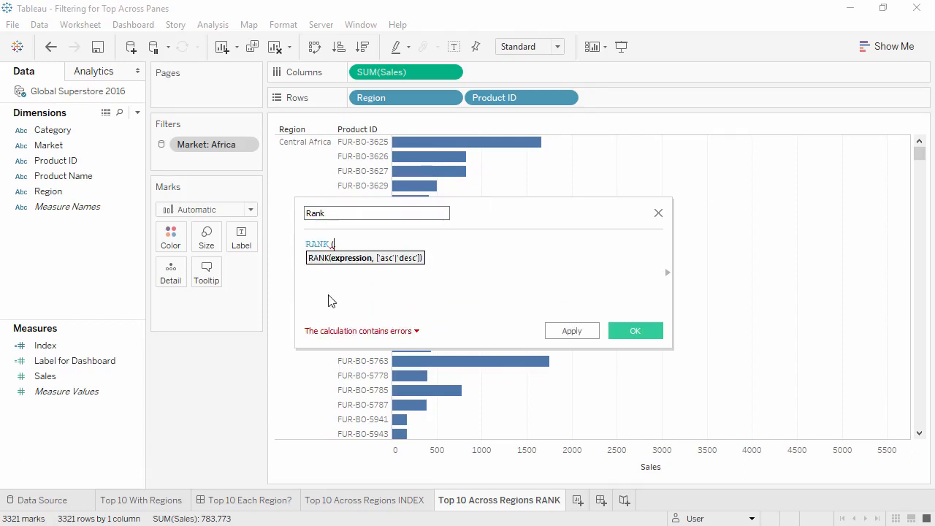
type("SUM(Sales), ")
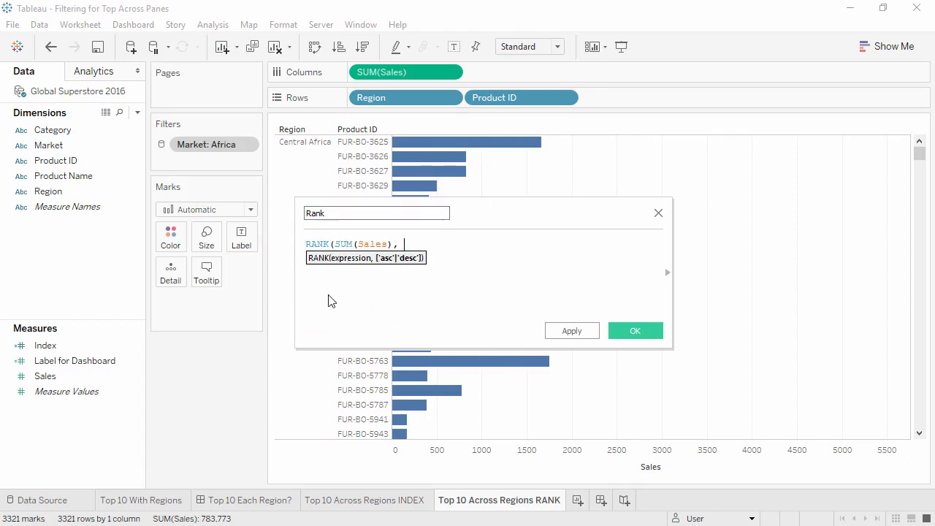
type("'desc')")
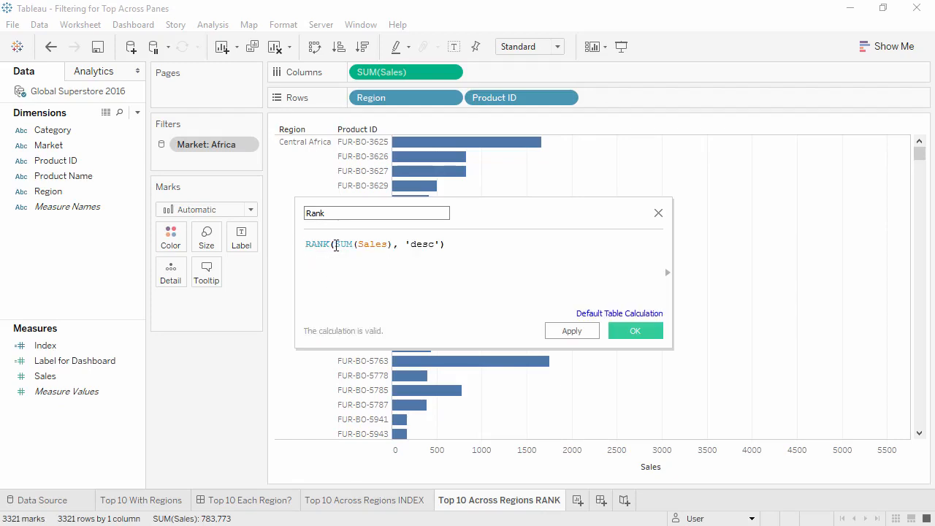
left_click_drag(335, 244, 442, 244)
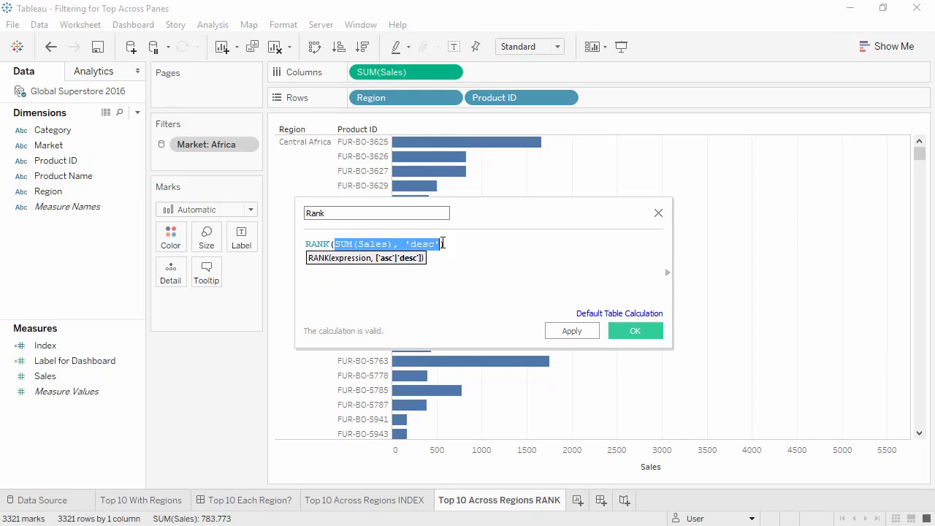
left_click(619, 330)
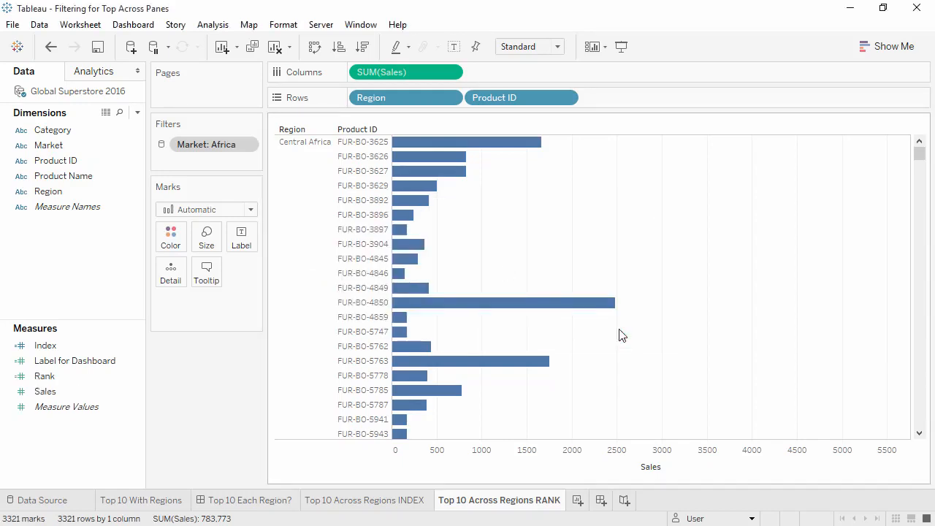
Convert the Rank field to discrete and place it on Rows between Region and Product ID.
right_click(63, 382)
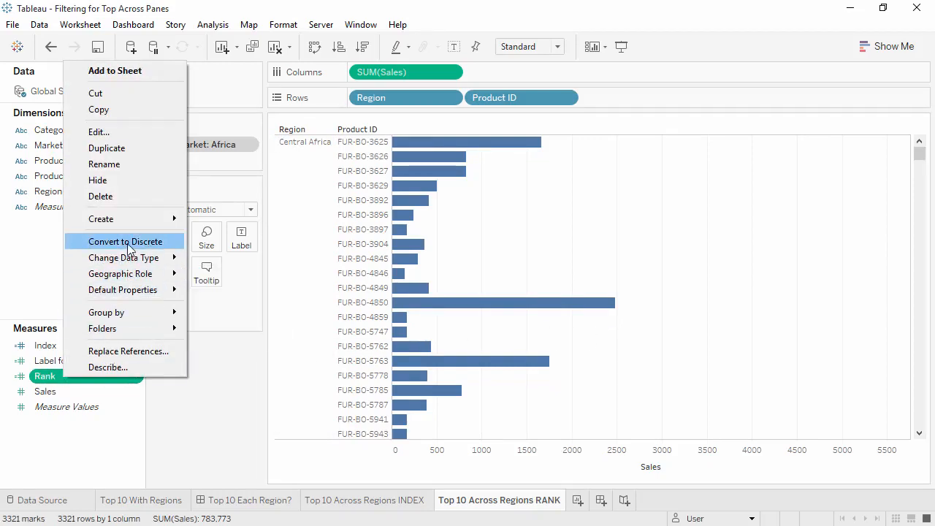
left_click(128, 242)
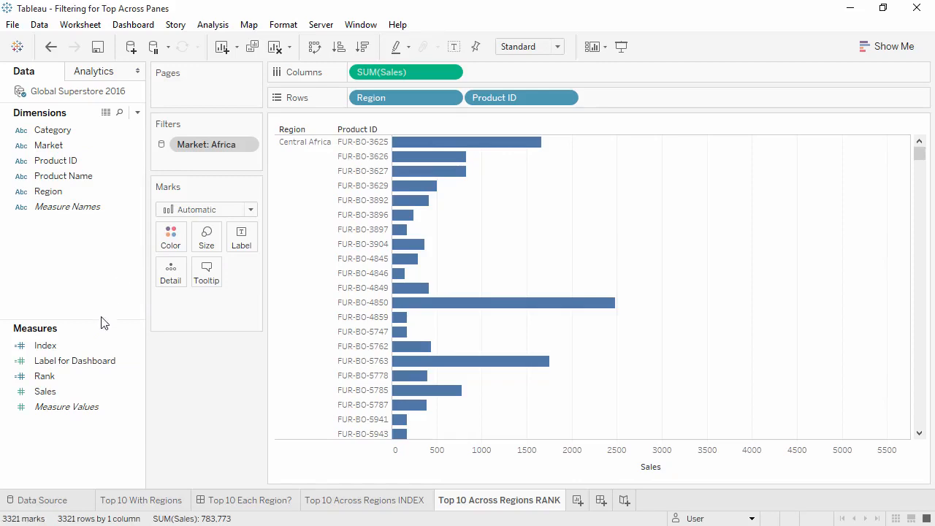
mouse_move(72, 378)
left_mouse_down()
mouse_move(171, 335)
mouse_move(370, 149)
mouse_move(468, 104)
left_mouse_up()
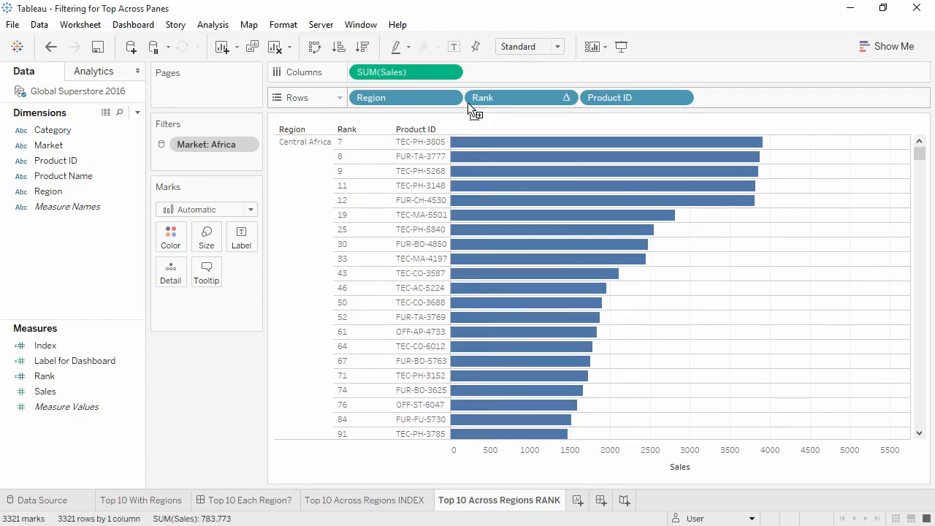
Compute the Rank table calculation using Pane (down).
right_click(482, 105)
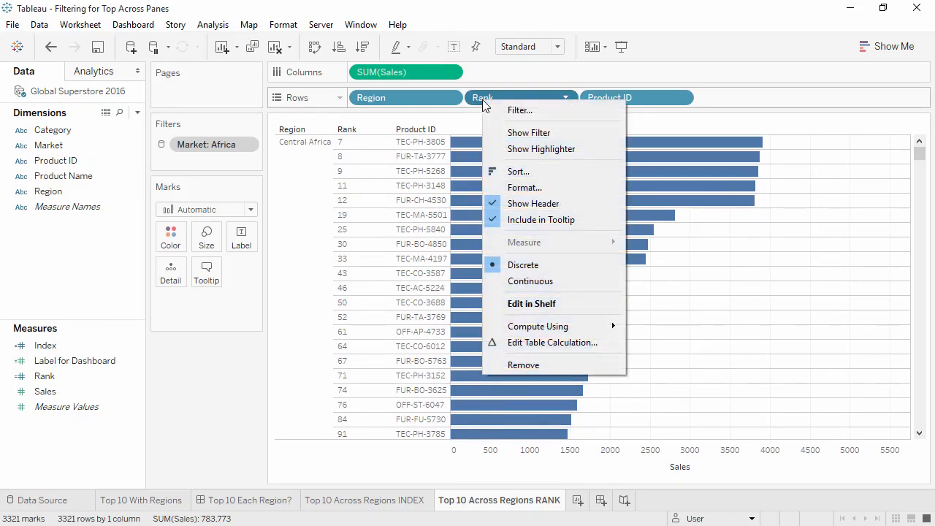
mouse_move(549, 331)
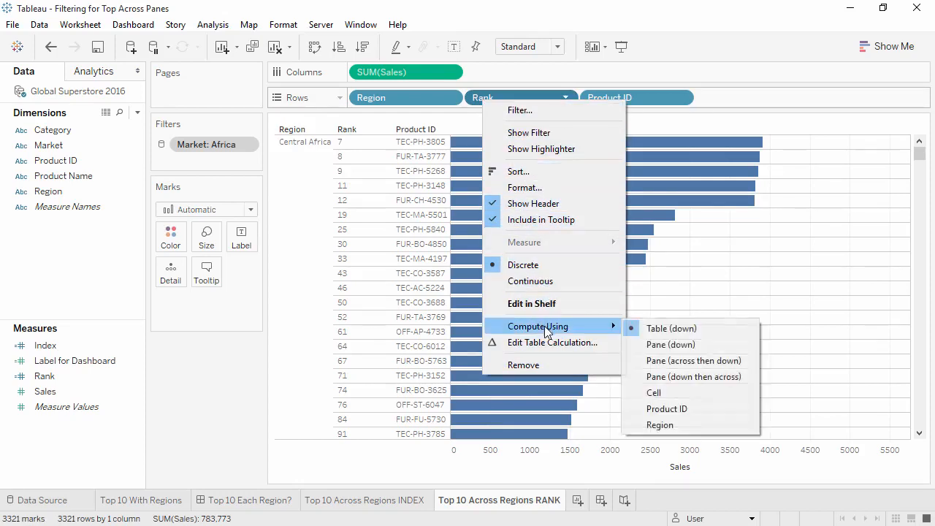
left_click(671, 345)
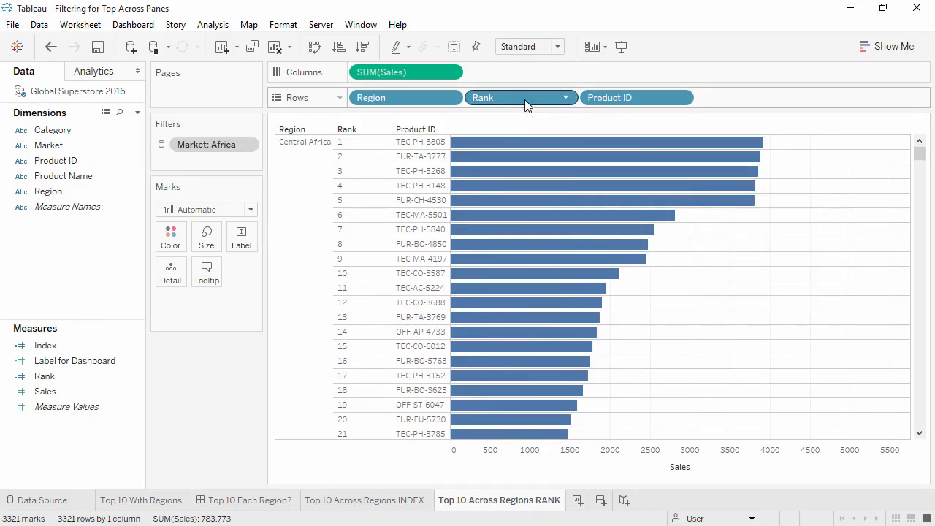
Filter the RANK sheet by the Rank field on Rows, keeping only values 1 to 10.
left_click_drag(525, 104, 245, 166)
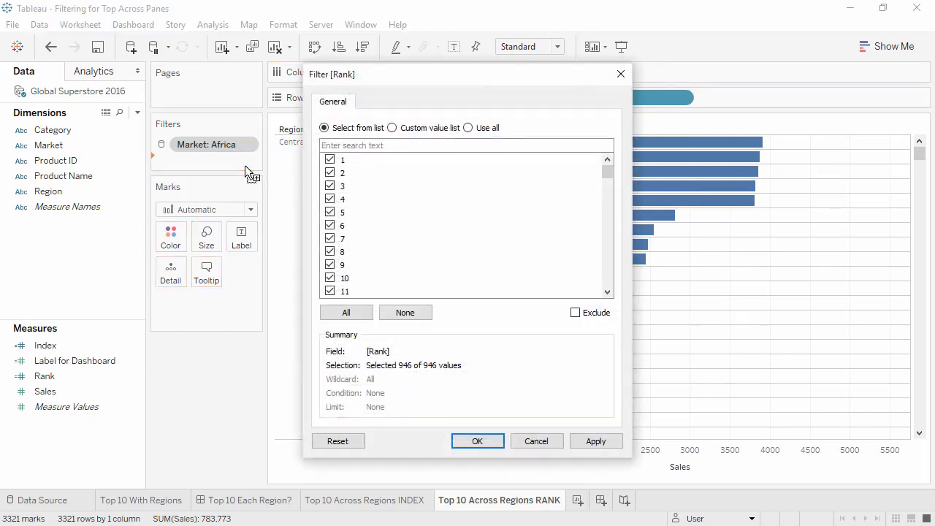
left_click(416, 315)
left_click(330, 278)
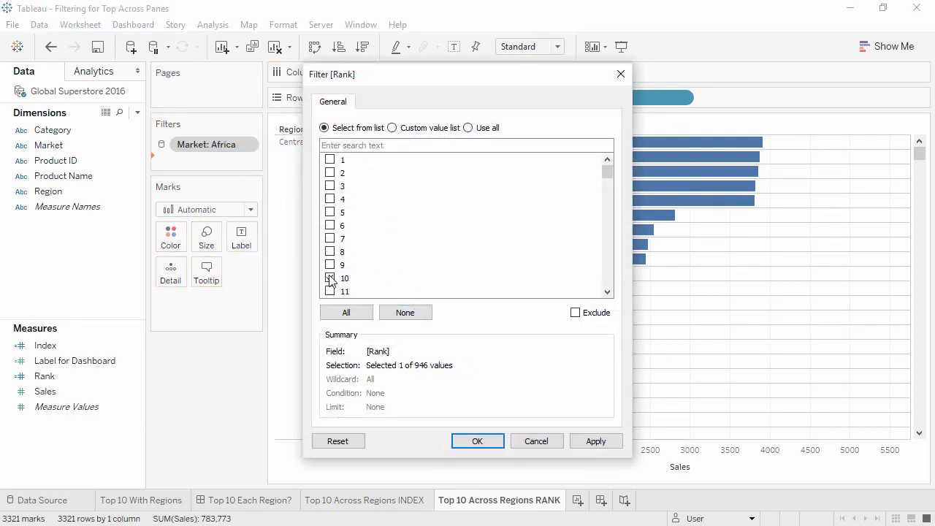
left_click(329, 265)
left_click(330, 251)
left_click(330, 238)
left_click(329, 225)
left_click(330, 212)
left_click(329, 199)
left_click(330, 186)
left_click(329, 172)
left_click(329, 159)
left_click(460, 441)
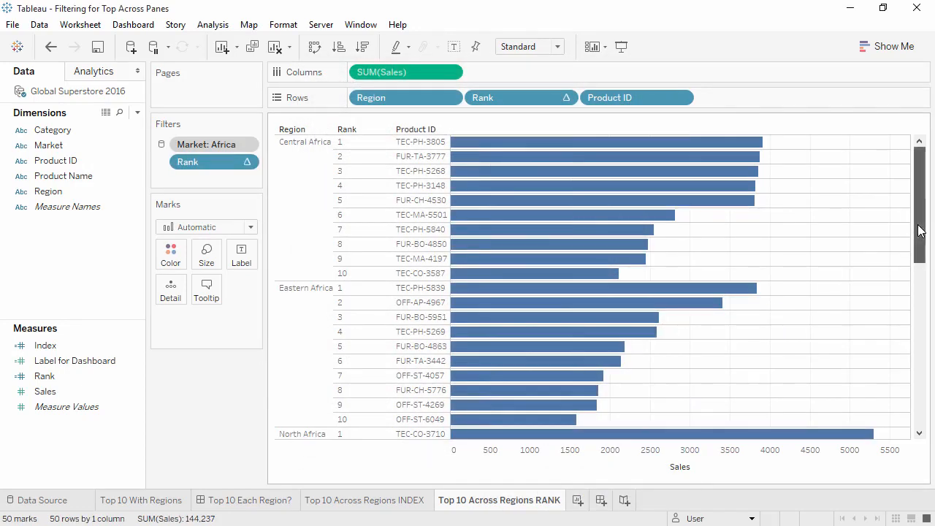
left_click_drag(919, 230, 933, 398)
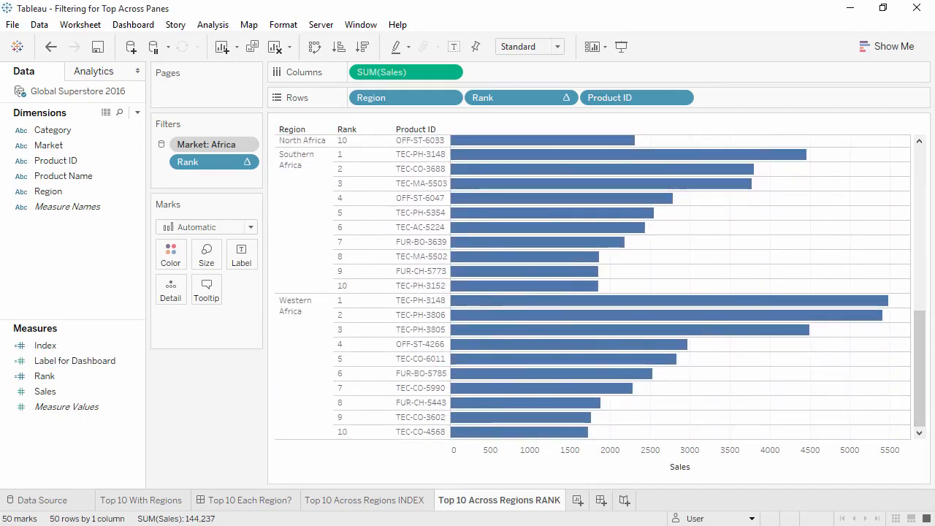